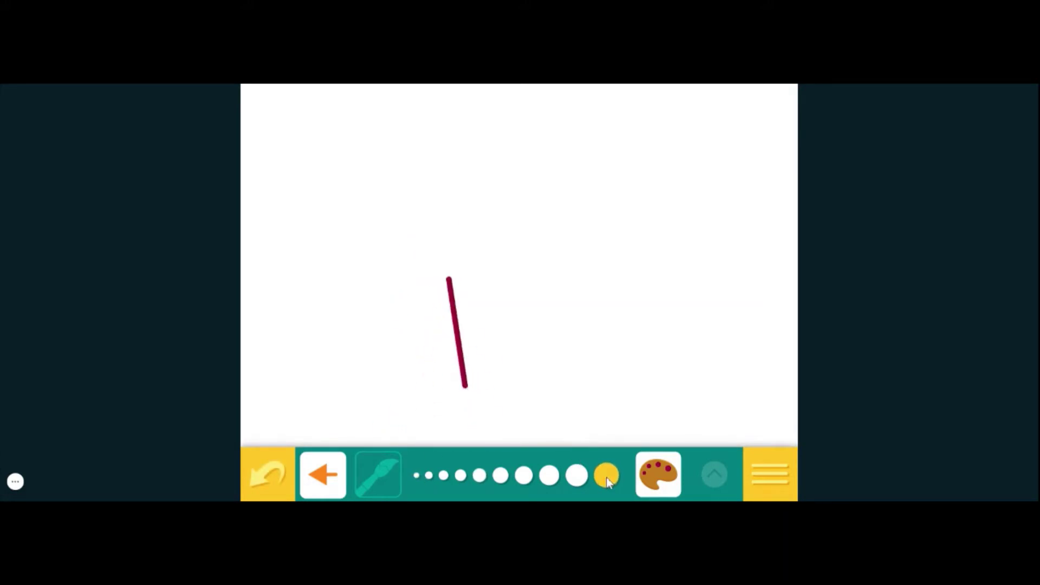
# - Paint a thick crimson stroke, then thick, medium and thin blue strokes to its right
pyautogui.moveTo(509, 269); pyautogui.dragTo(557, 391)
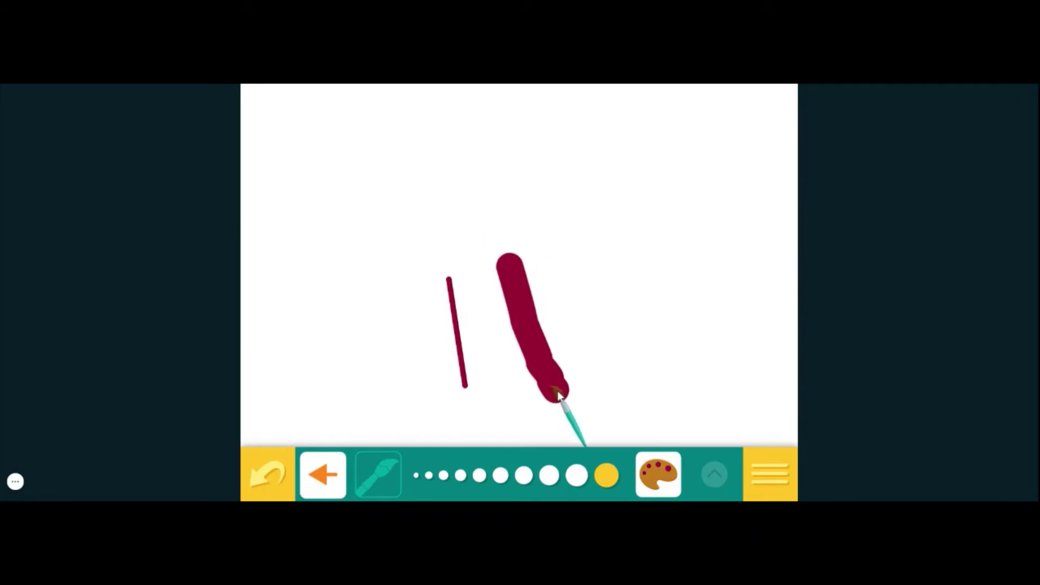
pyautogui.click(657, 484)
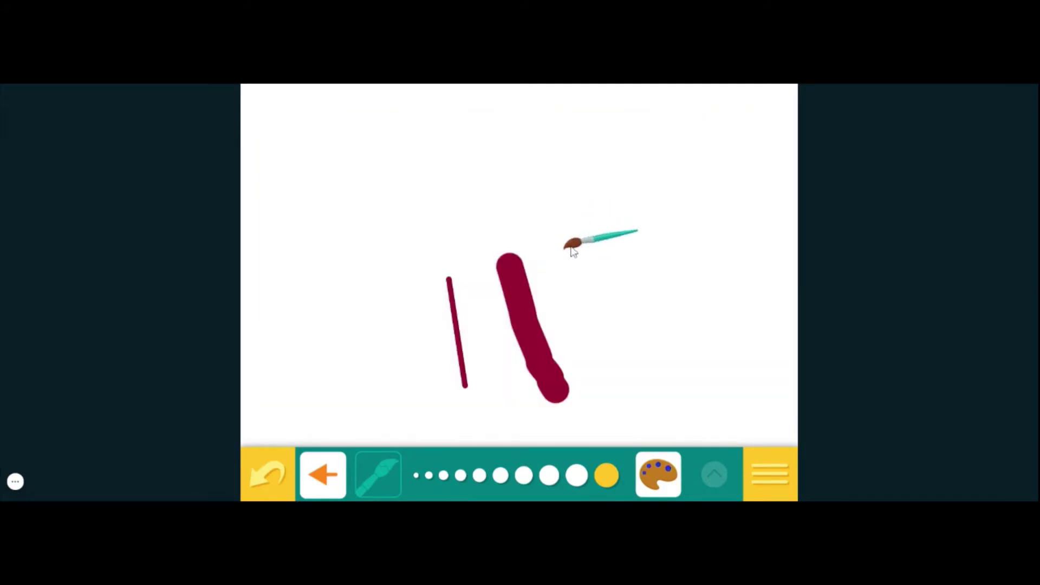
pyautogui.moveTo(570, 244); pyautogui.dragTo(609, 372)
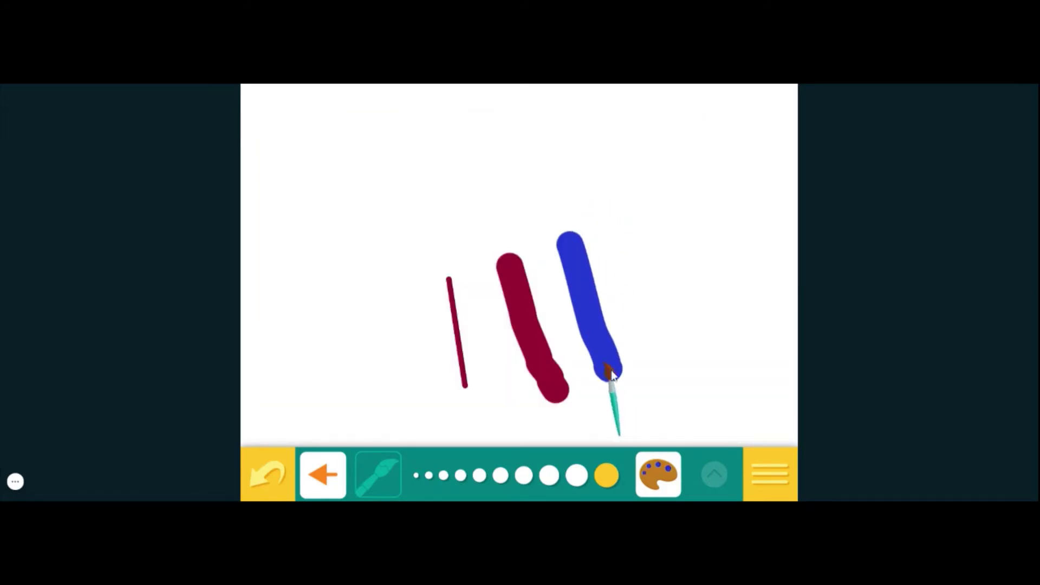
pyautogui.click(501, 475)
pyautogui.moveTo(630, 267); pyautogui.dragTo(656, 385)
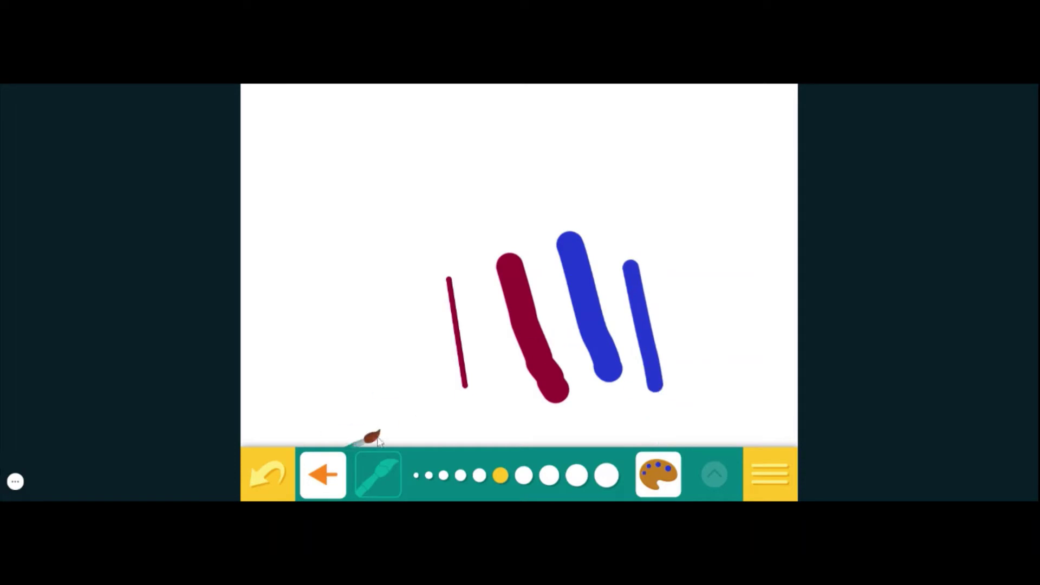
pyautogui.click(414, 476)
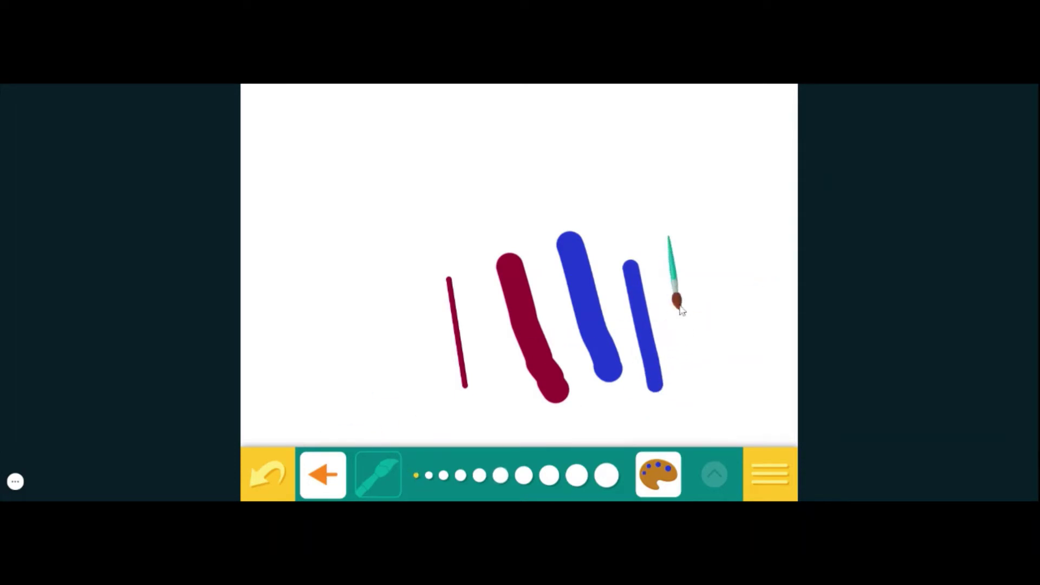
pyautogui.moveTo(677, 303); pyautogui.dragTo(698, 402)
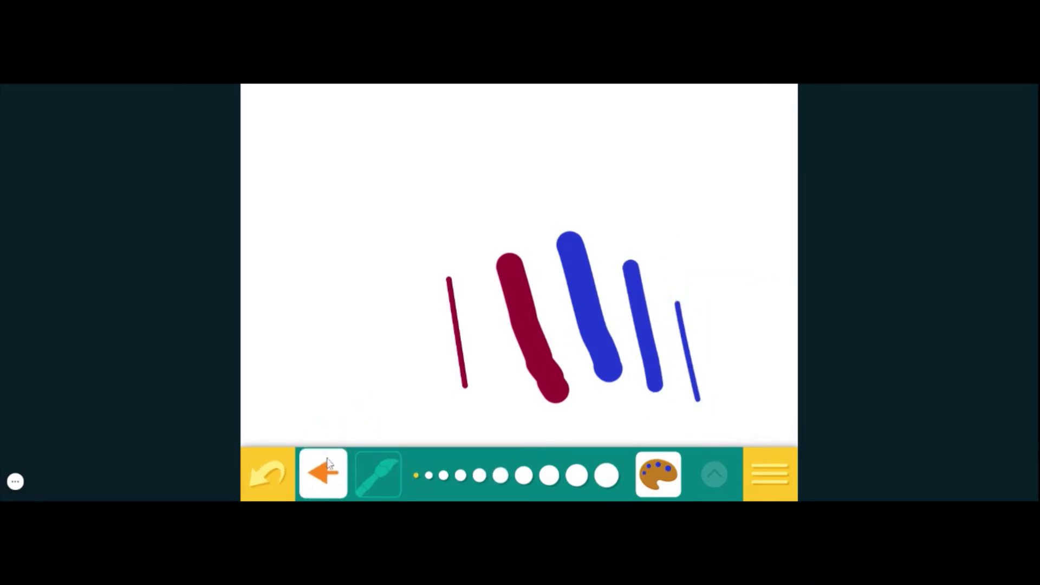
# - Undo the thin, medium and thick blue test strokes
pyautogui.click(262, 477)
pyautogui.click(262, 476)
pyautogui.click(262, 476)
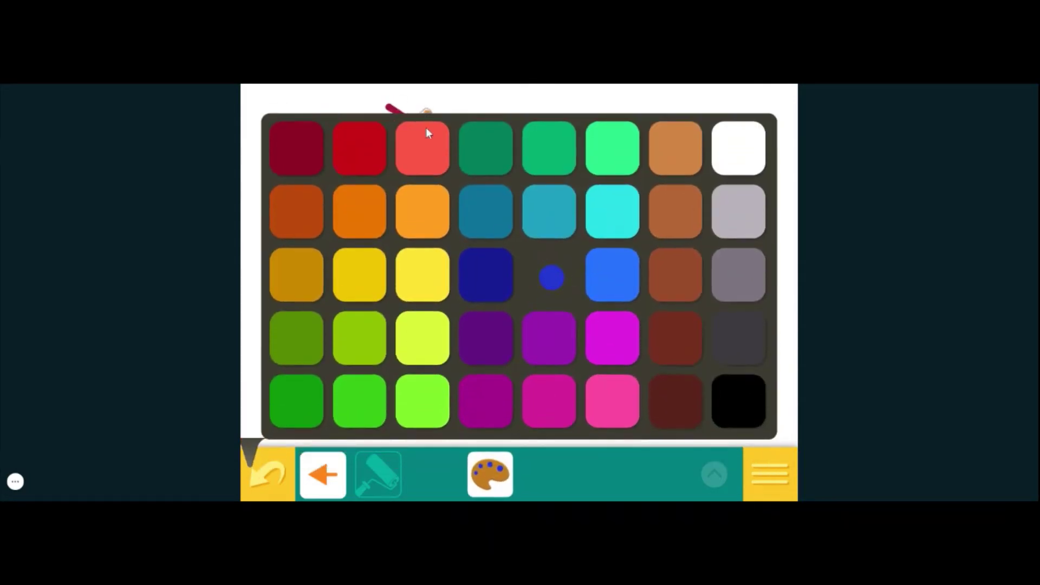
# - Roll a wide dark red band across the canvas, then undo it
pyautogui.click(299, 162)
pyautogui.moveTo(325, 156)
pyautogui.mouseDown()
pyautogui.moveTo(528, 291)
pyautogui.moveTo(432, 407)
pyautogui.moveTo(559, 246)
pyautogui.moveTo(680, 314)
pyautogui.moveTo(377, 367)
pyautogui.moveTo(354, 373)
pyautogui.mouseUp()
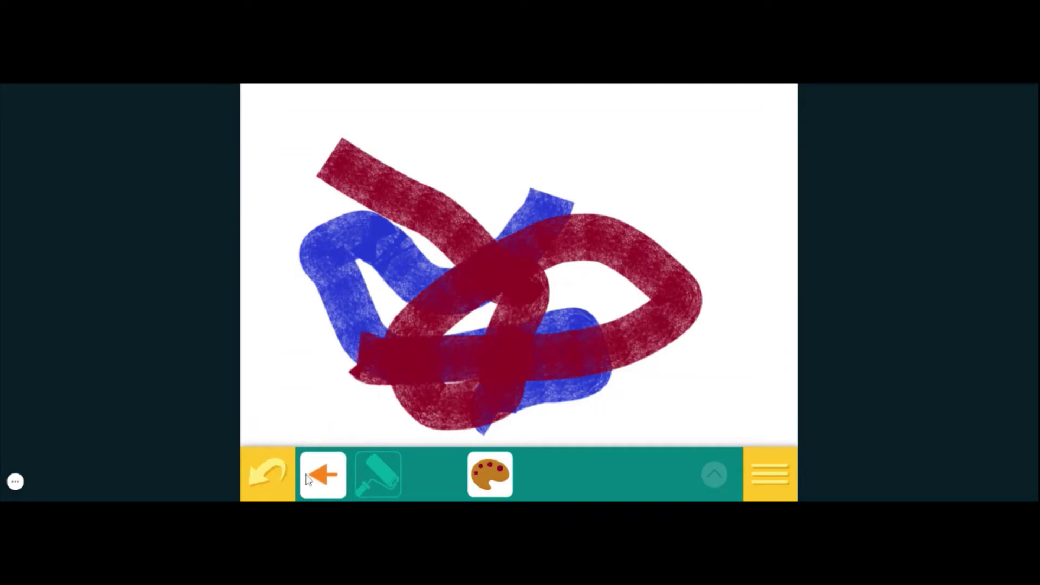
pyautogui.click(269, 472)
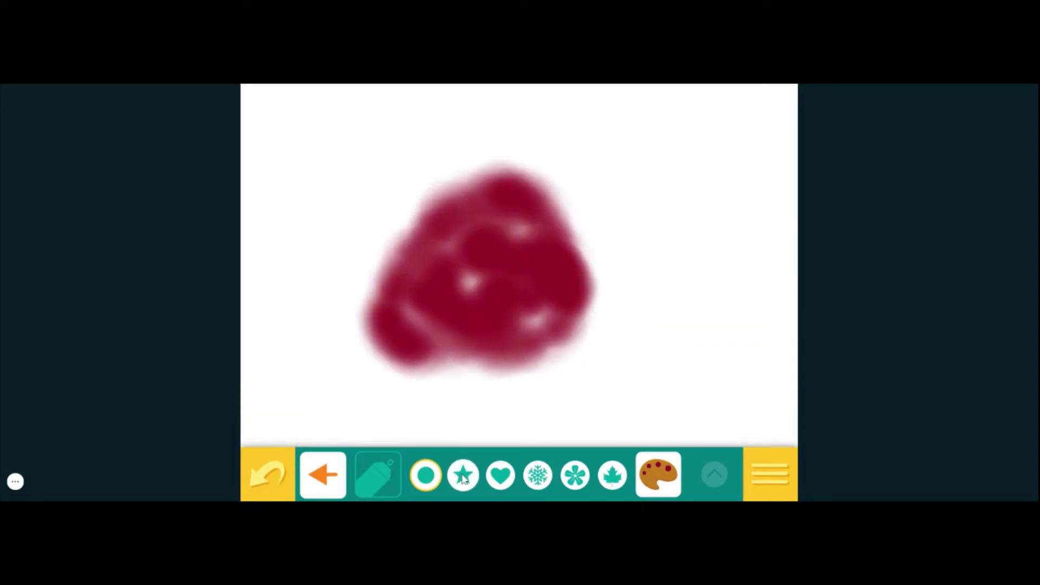
# - Stamp light yellow stars above and across the blob and down its right side
pyautogui.click(461, 477)
pyautogui.click(650, 469)
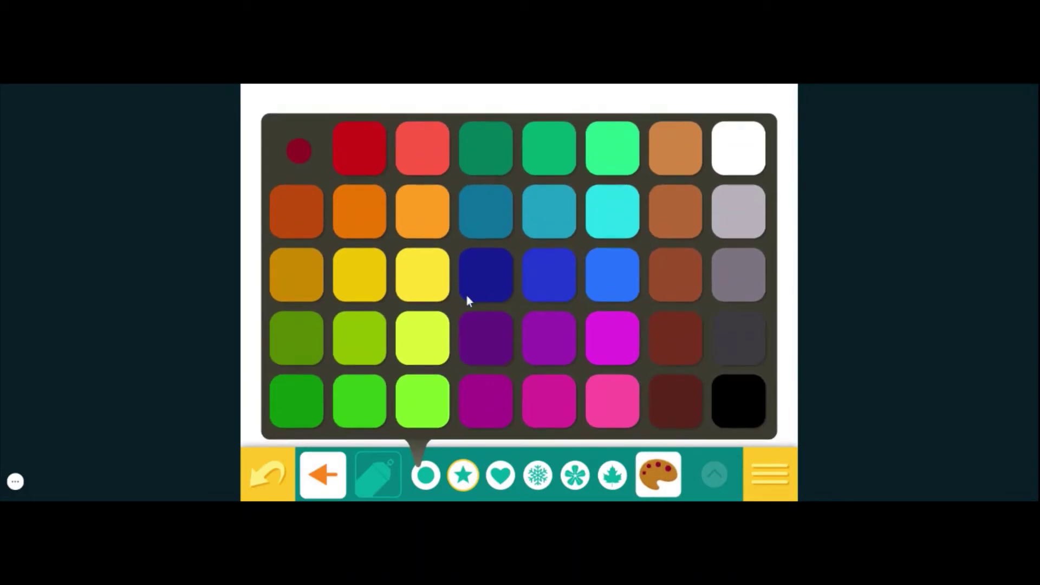
pyautogui.click(415, 275)
pyautogui.click(382, 198)
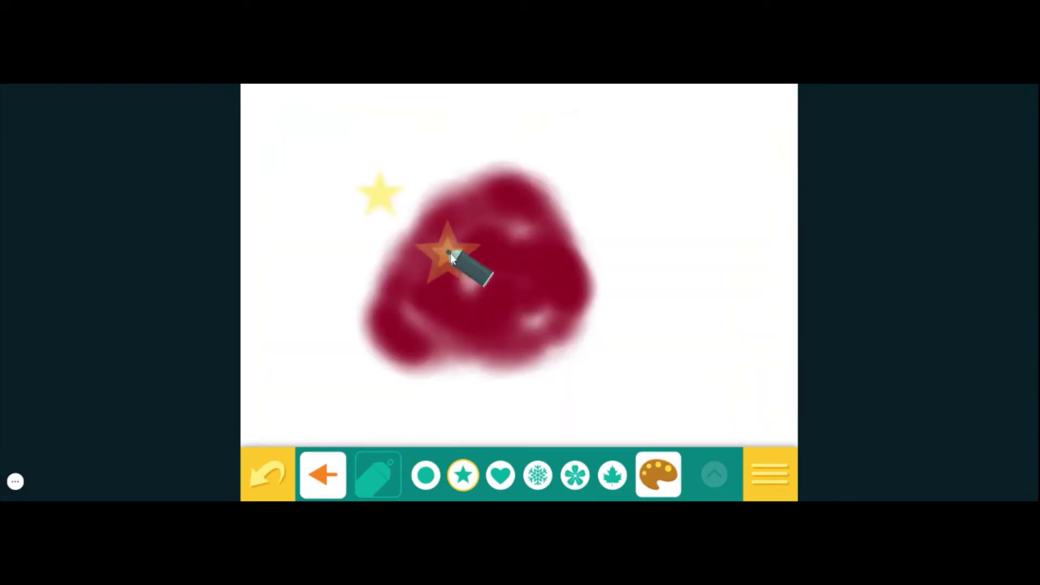
pyautogui.moveTo(441, 246)
pyautogui.mouseDown()
pyautogui.moveTo(558, 304)
pyautogui.moveTo(572, 325)
pyautogui.mouseUp()
pyautogui.click(621, 198)
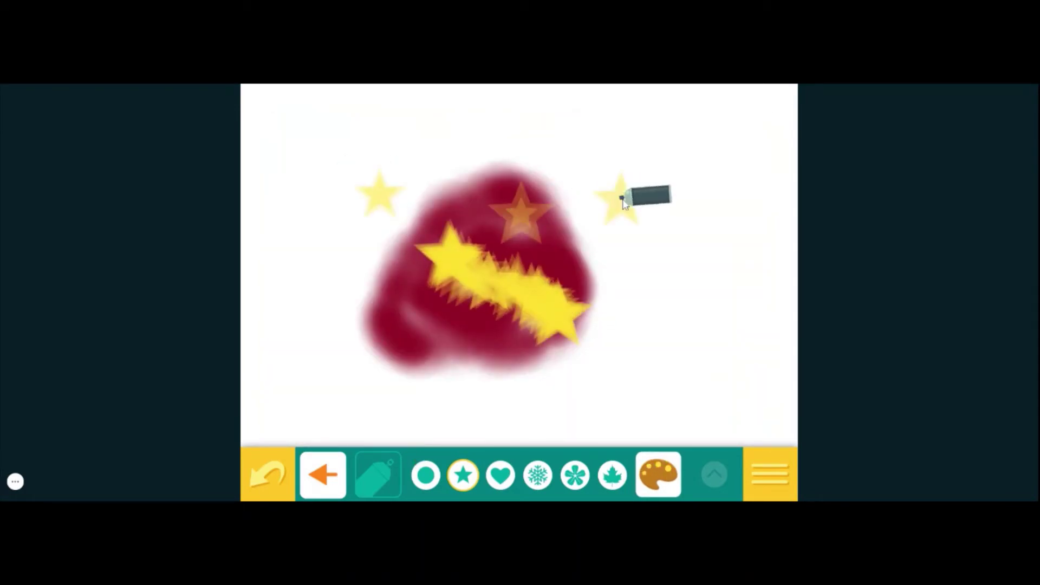
pyautogui.click(637, 255)
pyautogui.click(616, 338)
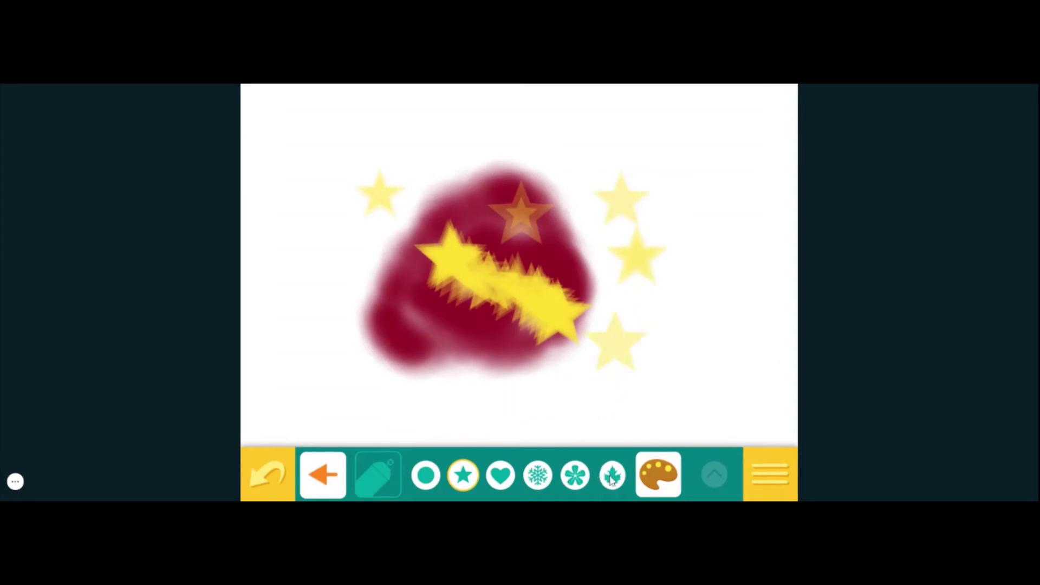
# - Stamp red maple leaves along the lower left and right side of the blob
pyautogui.click(612, 475)
pyautogui.click(644, 476)
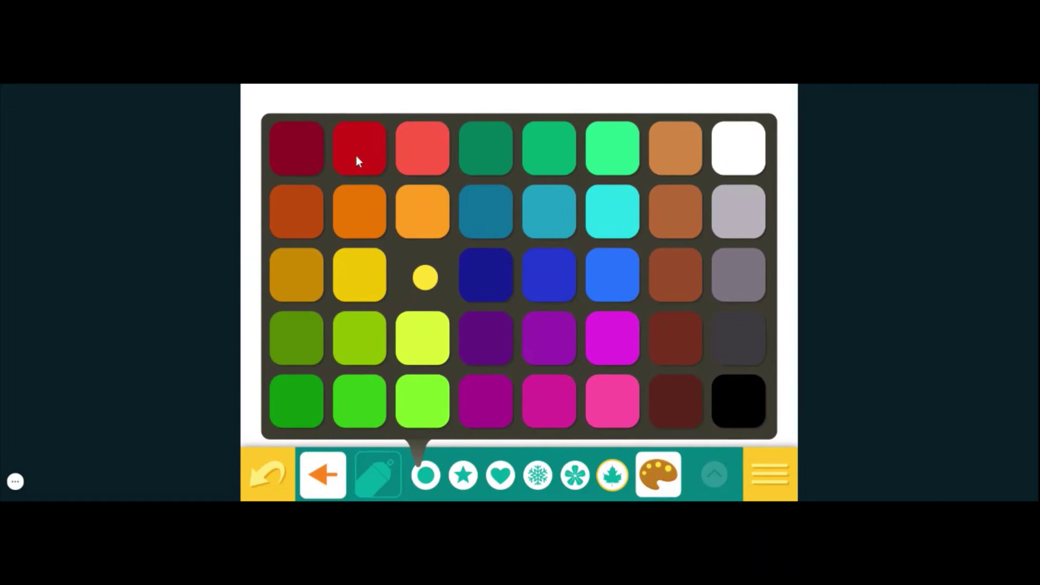
pyautogui.click(358, 162)
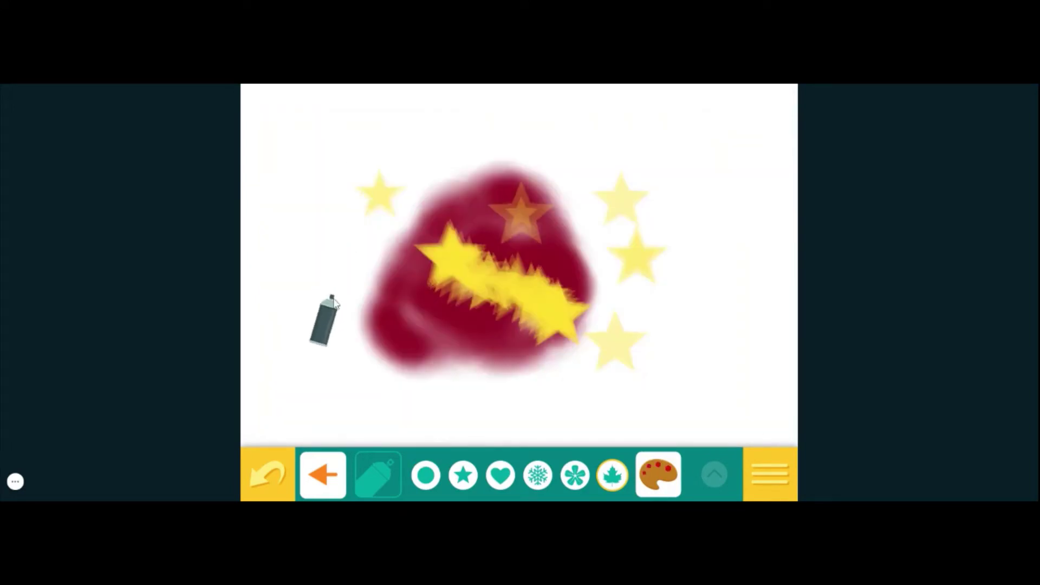
pyautogui.moveTo(324, 325)
pyautogui.mouseDown()
pyautogui.moveTo(334, 304)
pyautogui.moveTo(341, 366)
pyautogui.moveTo(418, 398)
pyautogui.moveTo(631, 404)
pyautogui.mouseUp()
pyautogui.moveTo(683, 333); pyautogui.dragTo(699, 242)
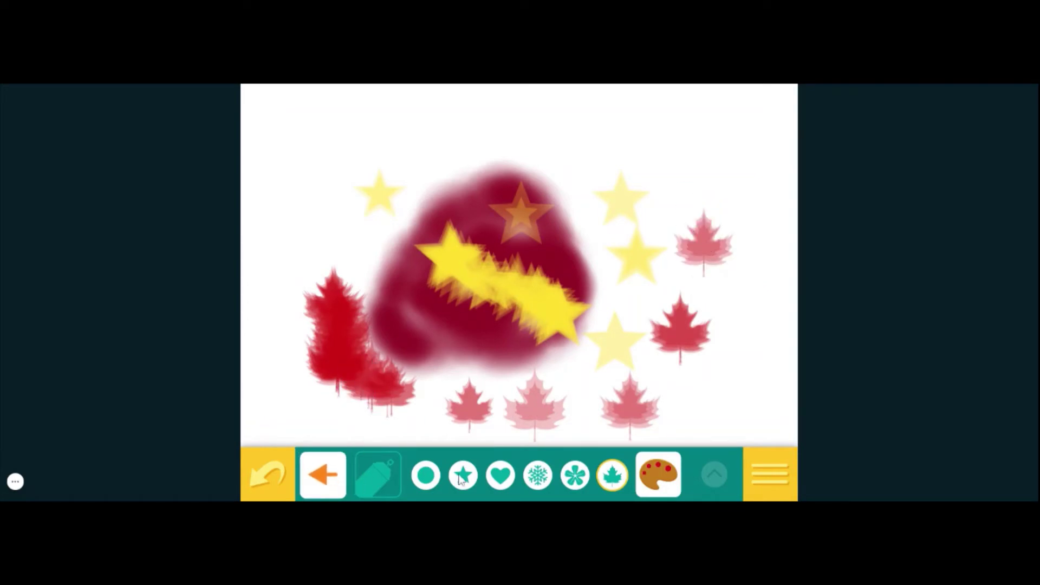
pyautogui.click(658, 476)
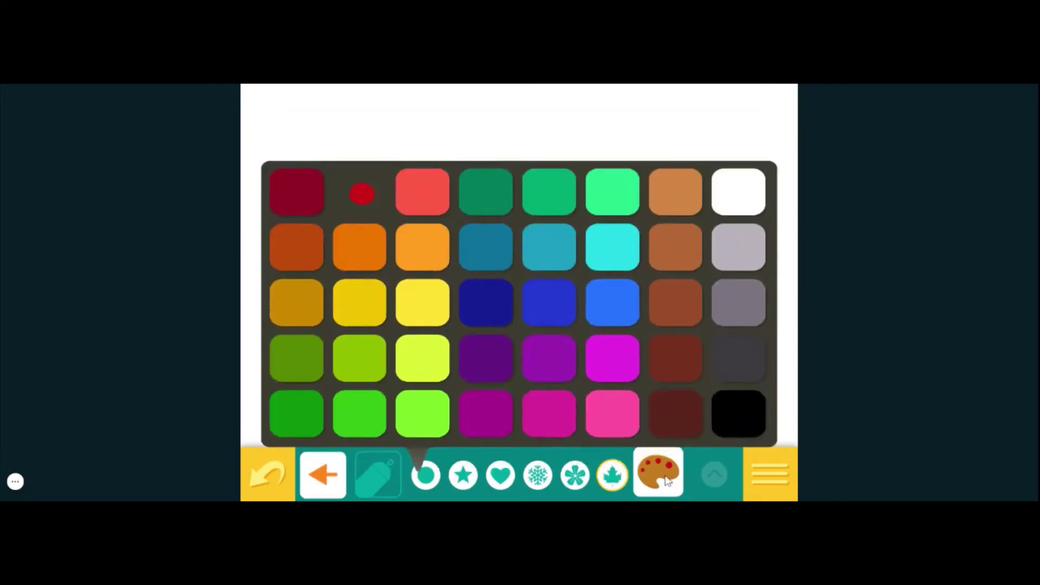
pyautogui.click(666, 481)
pyautogui.click(323, 475)
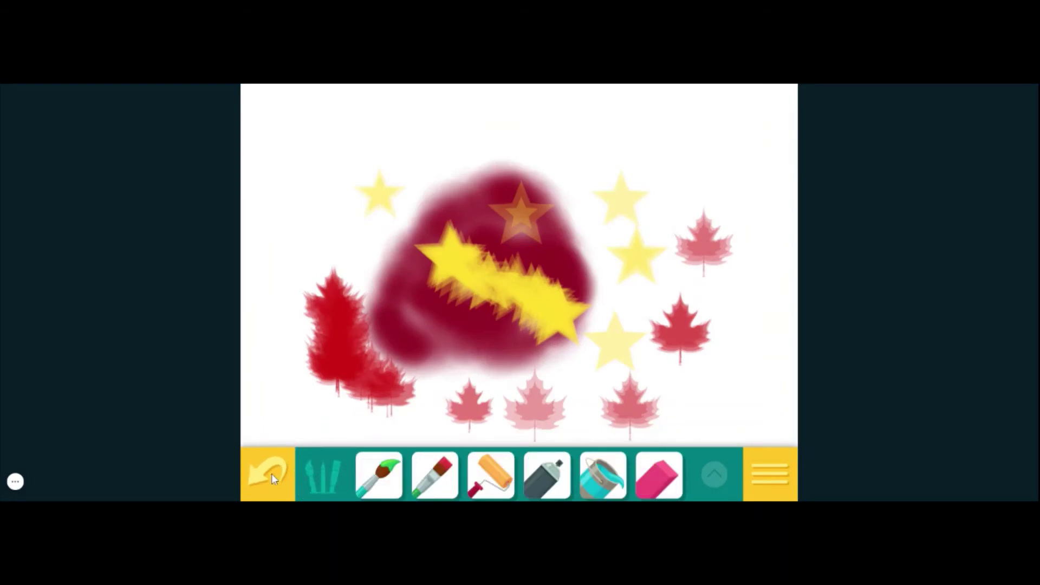
# - Switch to the eraser, then start a new blank drawing to clear the canvas
pyautogui.click(658, 476)
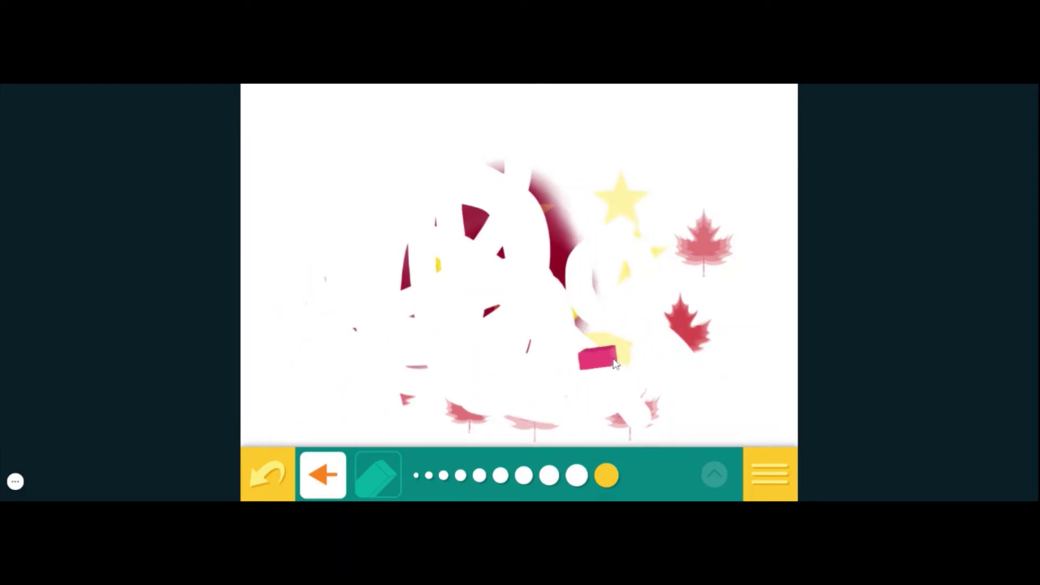
pyautogui.click(766, 476)
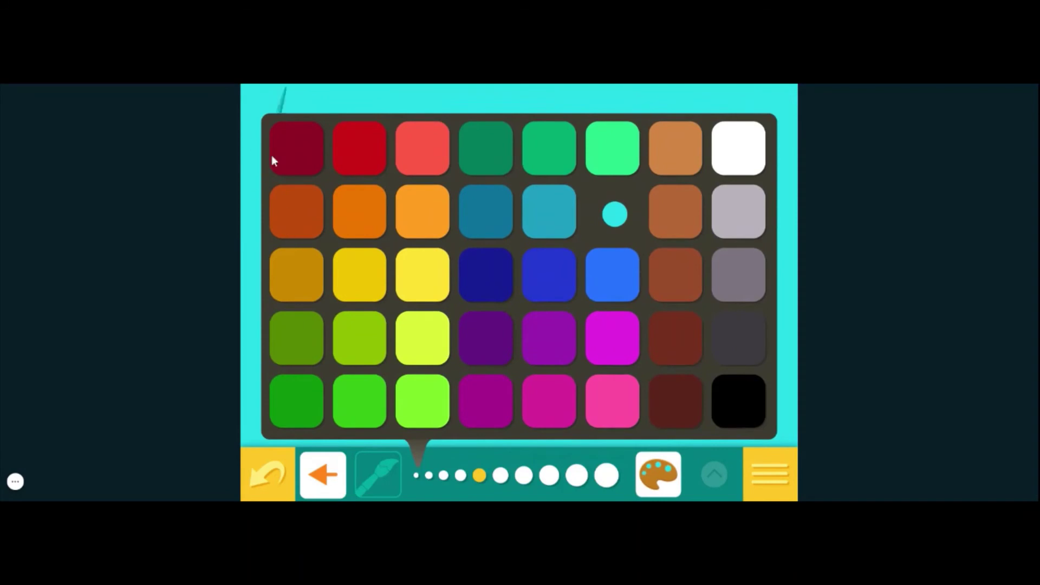
# - Brush a dark red square near the canvas centre and bucket-fill its interior dark red
pyautogui.click(289, 149)
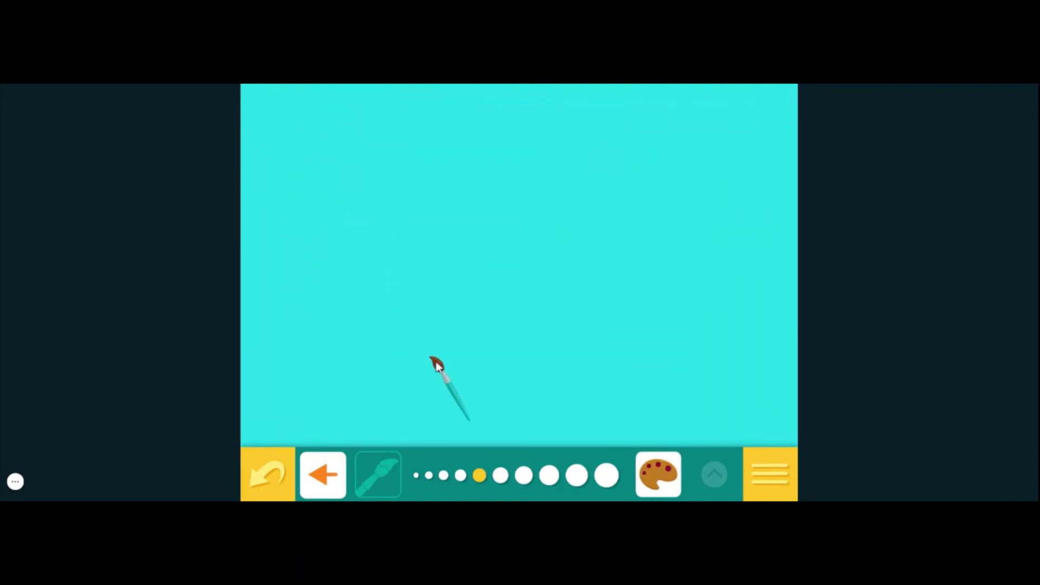
pyautogui.moveTo(436, 362)
pyautogui.mouseDown()
pyautogui.moveTo(449, 240)
pyautogui.moveTo(586, 226)
pyautogui.moveTo(595, 380)
pyautogui.moveTo(466, 386)
pyautogui.moveTo(421, 405)
pyautogui.moveTo(432, 362)
pyautogui.mouseUp()
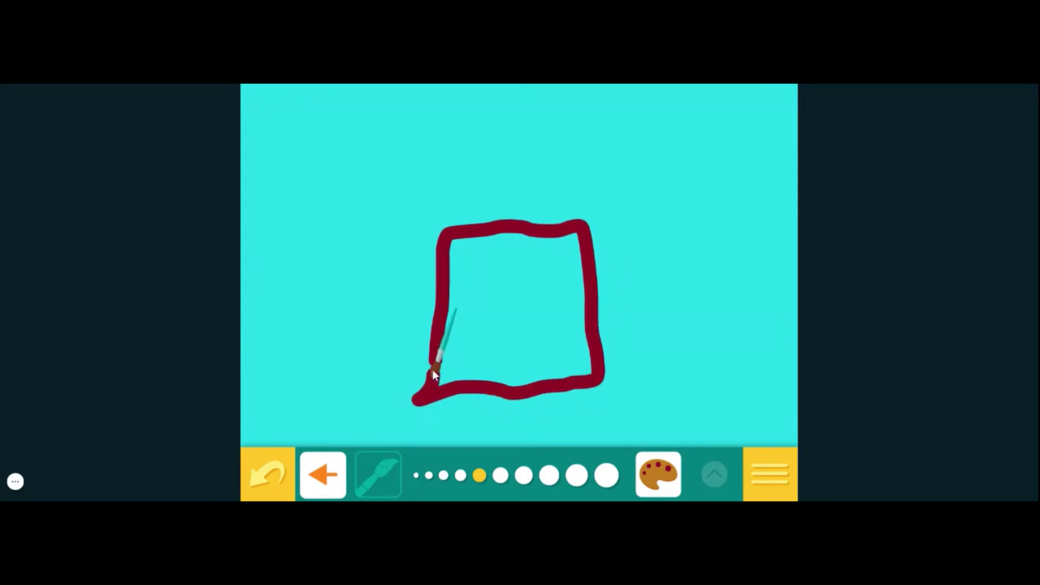
pyautogui.click(327, 476)
pyautogui.click(600, 474)
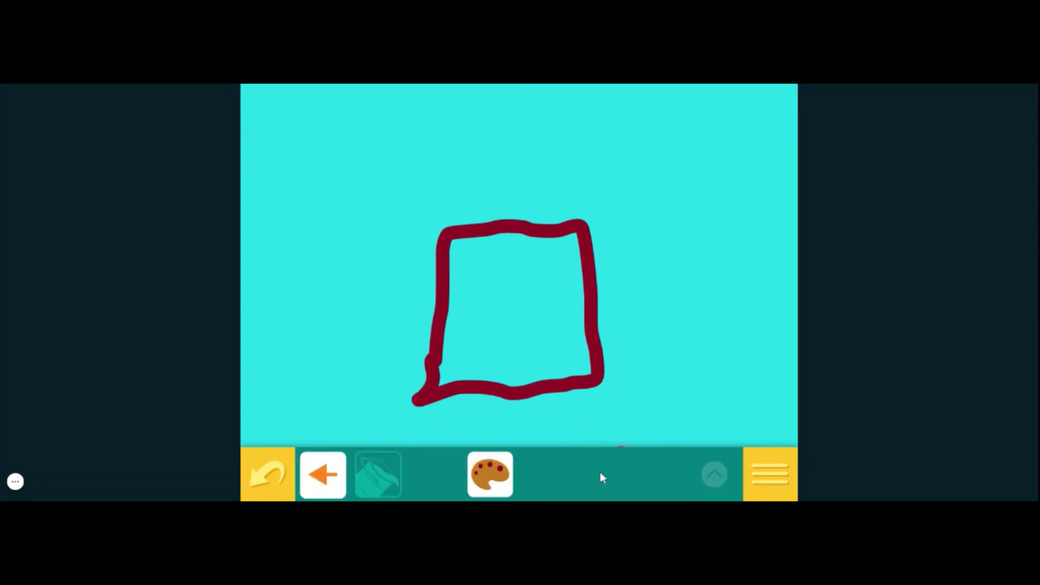
pyautogui.click(512, 321)
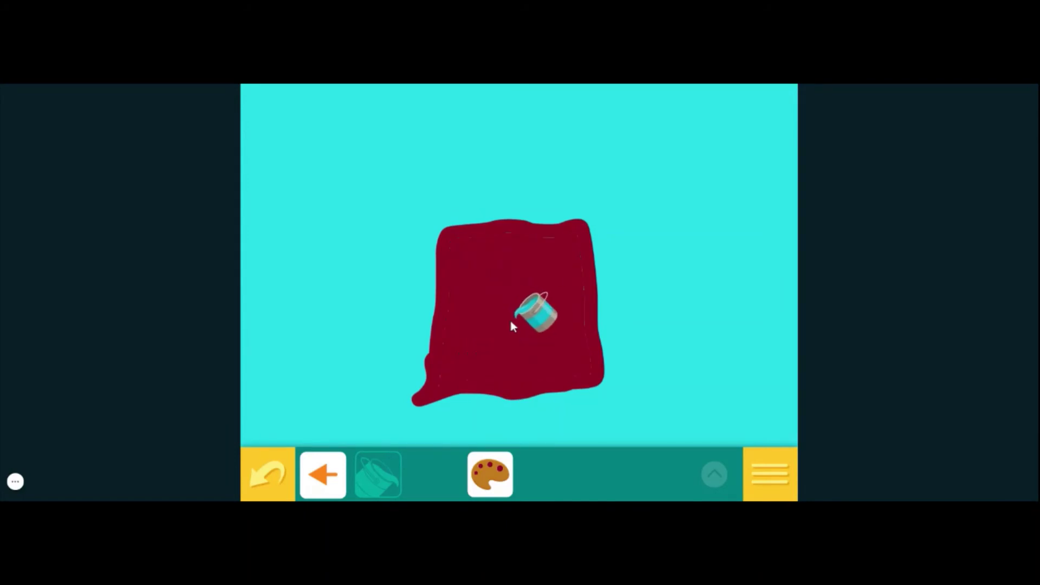
pyautogui.click(323, 477)
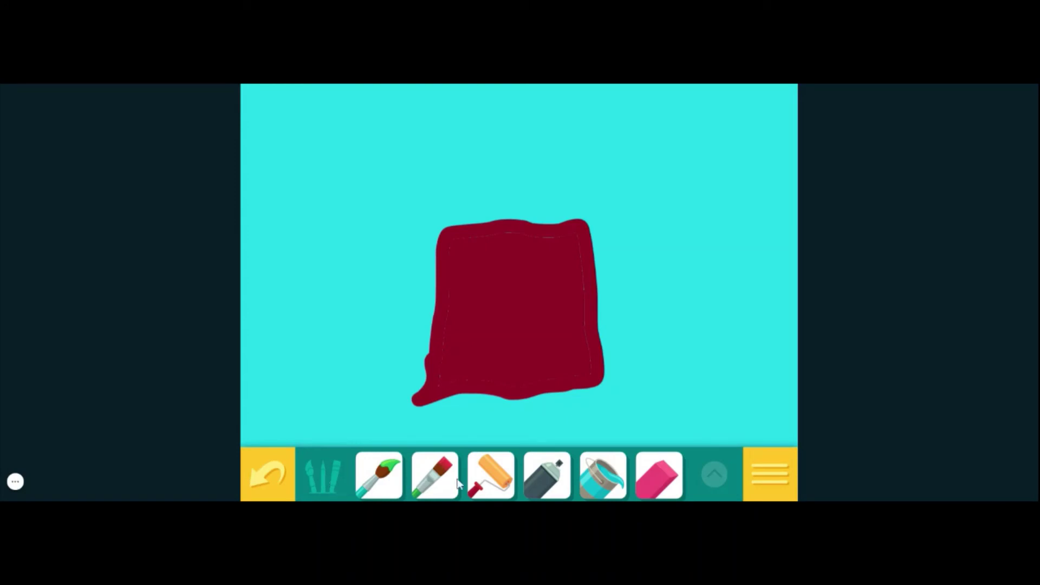
# - Paint a dark gray roof over the square's top with the round brush
pyautogui.click(373, 473)
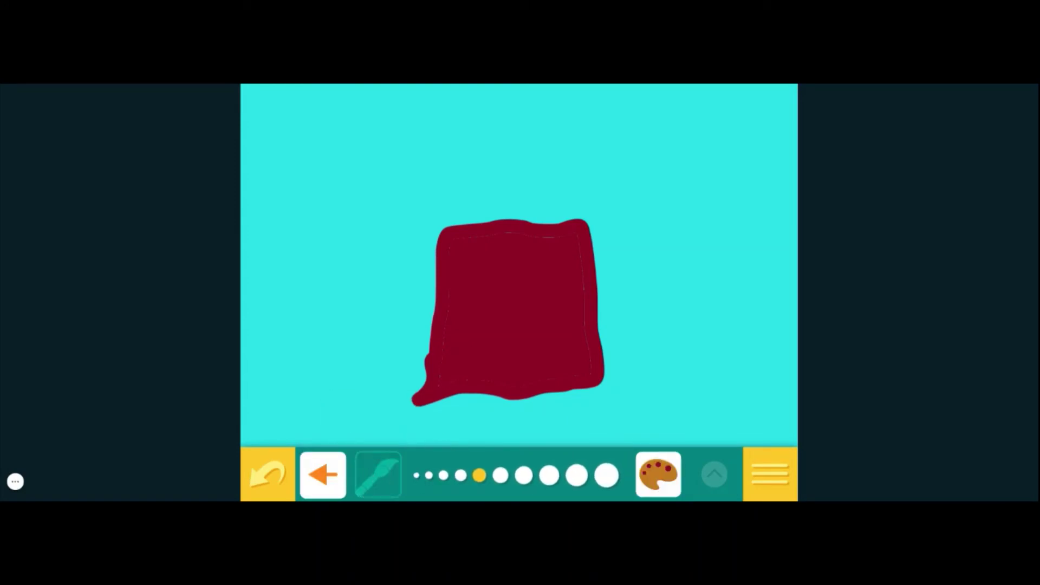
pyautogui.click(657, 479)
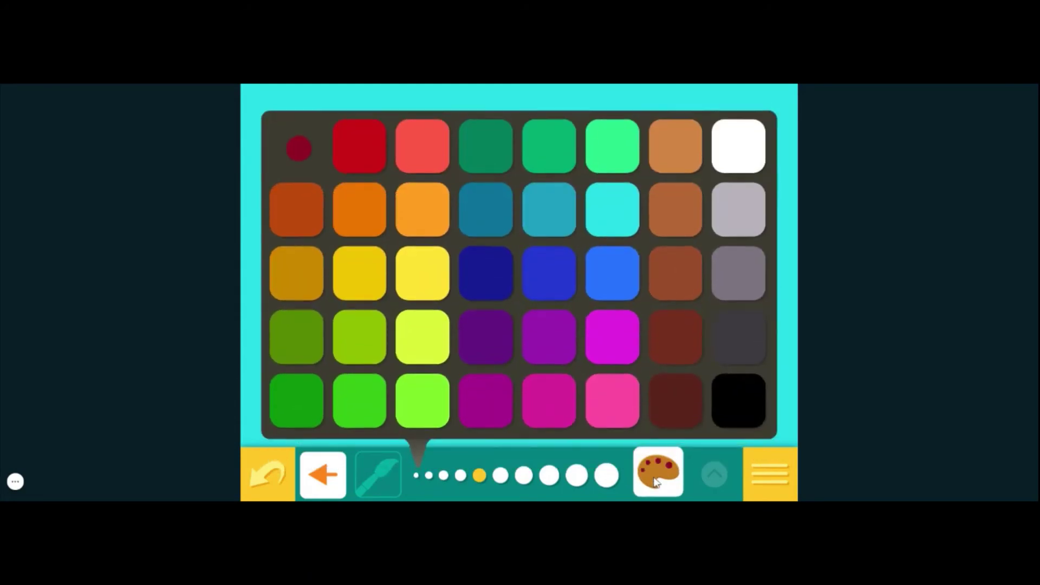
pyautogui.click(733, 340)
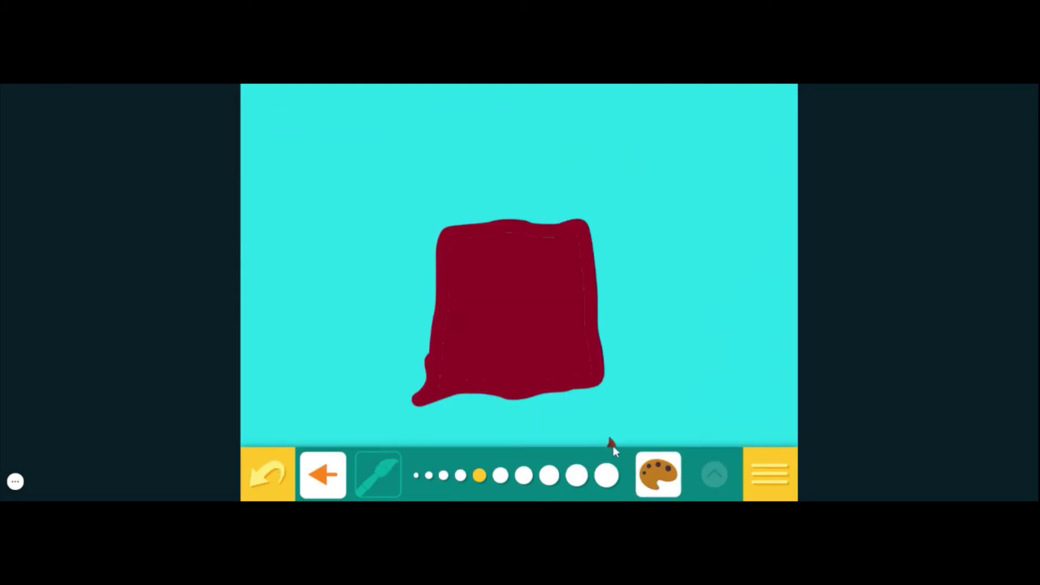
pyautogui.moveTo(608, 223)
pyautogui.mouseDown()
pyautogui.moveTo(407, 230)
pyautogui.moveTo(516, 154)
pyautogui.moveTo(585, 196)
pyautogui.moveTo(437, 209)
pyautogui.moveTo(501, 174)
pyautogui.moveTo(562, 192)
pyautogui.moveTo(472, 187)
pyautogui.mouseUp()
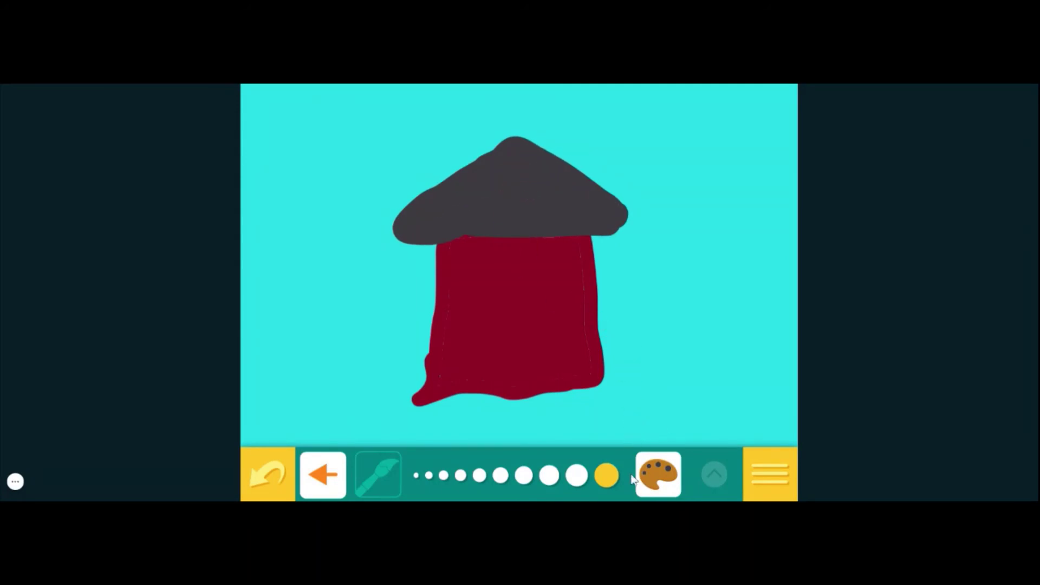
# - Pick a brown colour from the palette and reopen the colour choices
pyautogui.click(653, 475)
pyautogui.click(682, 337)
pyautogui.click(656, 476)
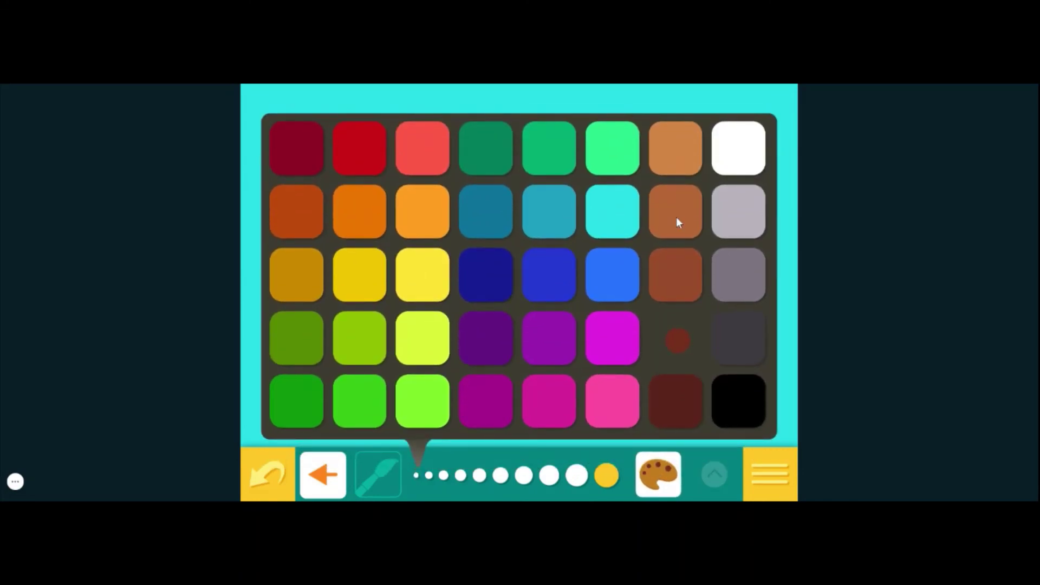
# - Paint a light brown door at the house's bottom and a white window on the wall
pyautogui.click(677, 218)
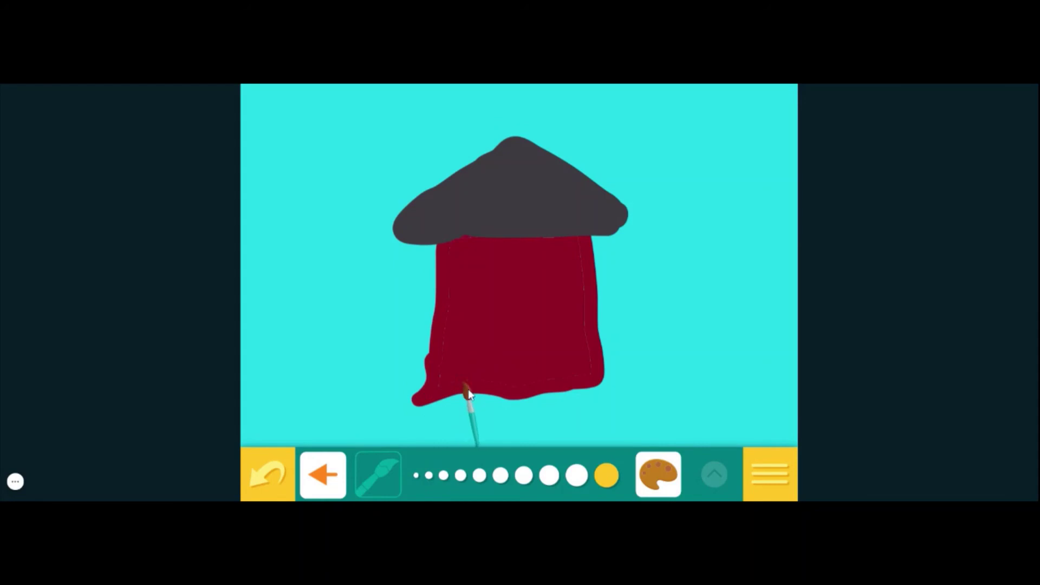
pyautogui.moveTo(469, 393)
pyautogui.mouseDown()
pyautogui.moveTo(476, 326)
pyautogui.moveTo(494, 323)
pyautogui.moveTo(505, 332)
pyautogui.moveTo(495, 389)
pyautogui.moveTo(483, 389)
pyautogui.moveTo(488, 350)
pyautogui.mouseUp()
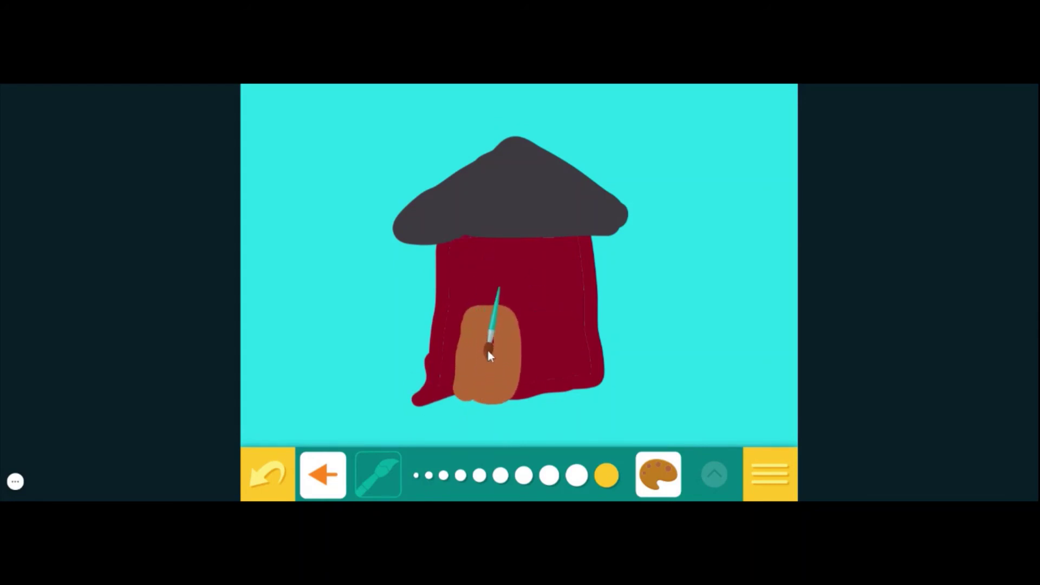
pyautogui.click(660, 479)
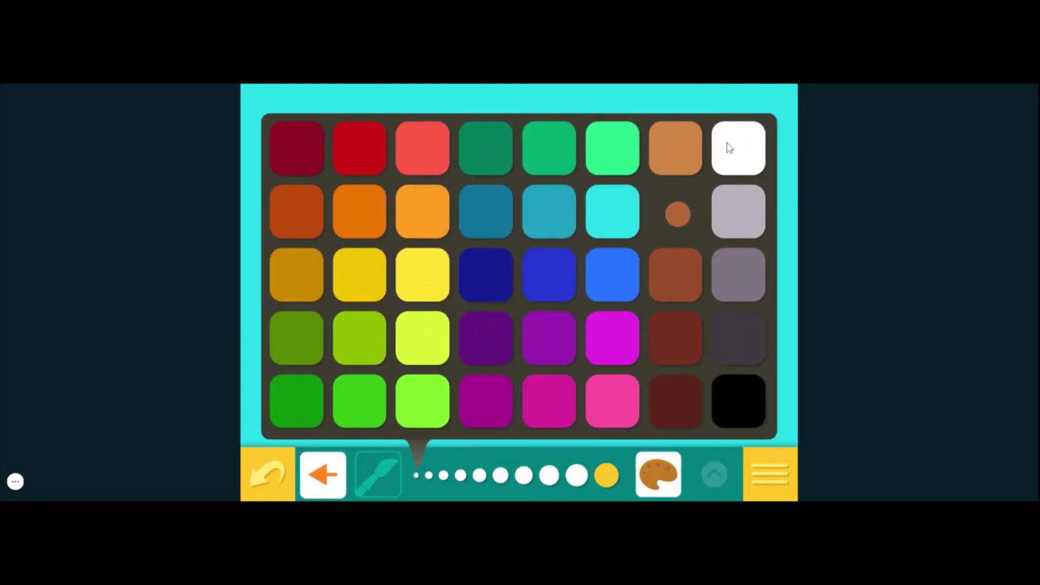
pyautogui.click(730, 148)
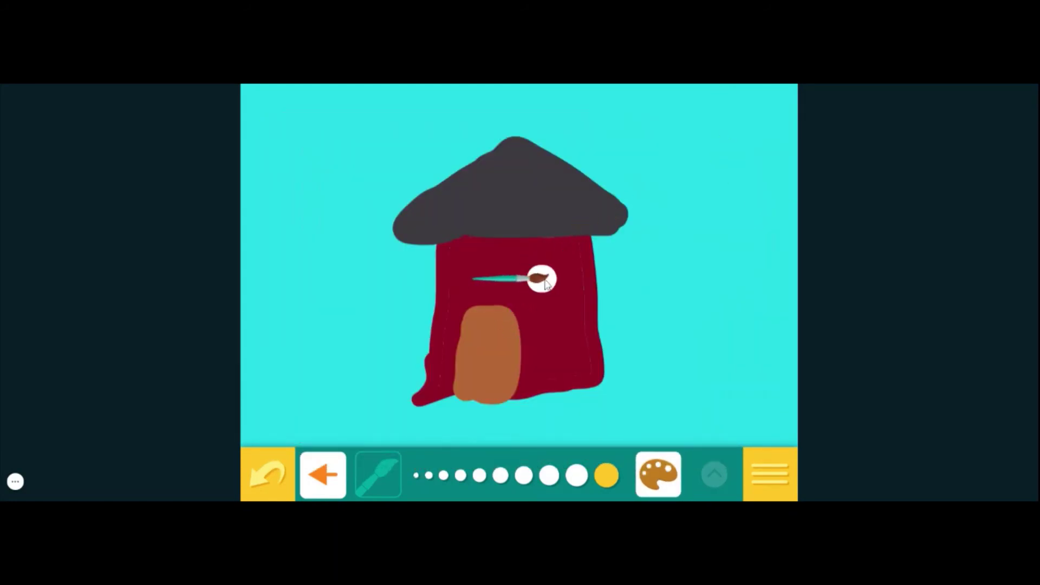
pyautogui.moveTo(544, 282)
pyautogui.mouseDown()
pyautogui.moveTo(552, 277)
pyautogui.moveTo(563, 299)
pyautogui.moveTo(553, 307)
pyautogui.moveTo(546, 287)
pyautogui.mouseUp()
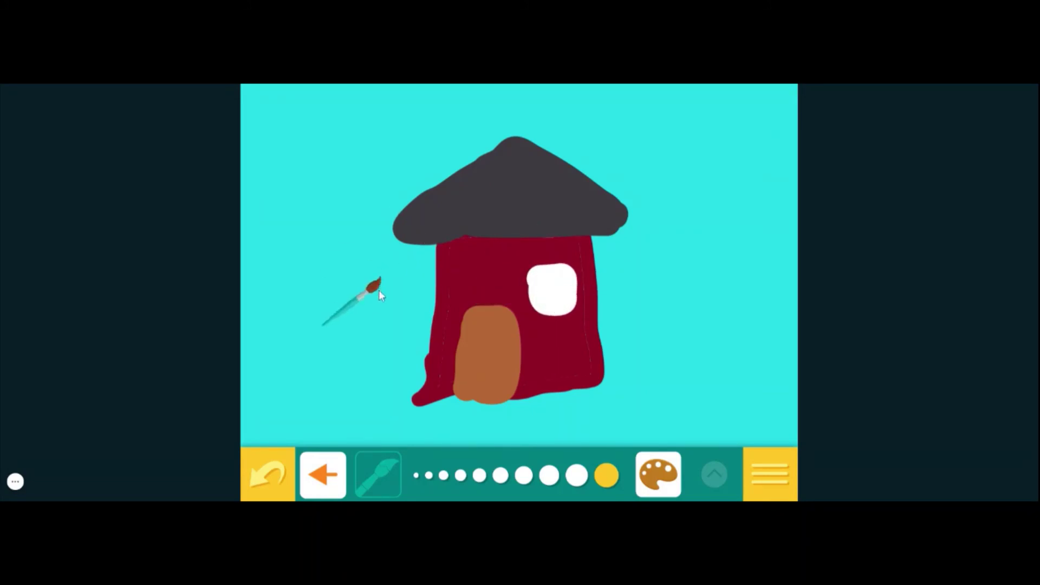
# - Paint a yellow sun in the upper right, then remove the stray dot
pyautogui.click(657, 474)
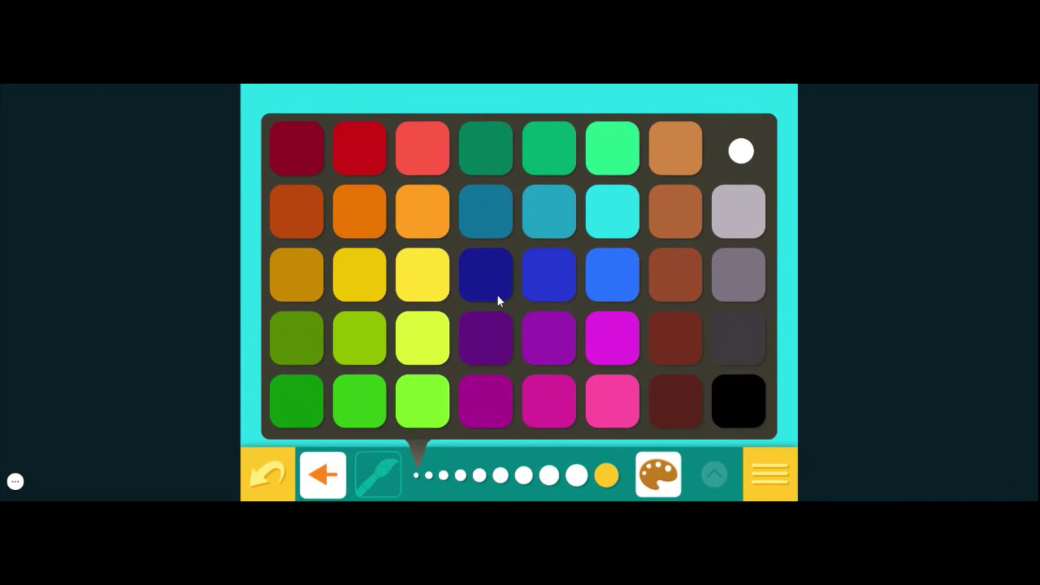
pyautogui.click(375, 278)
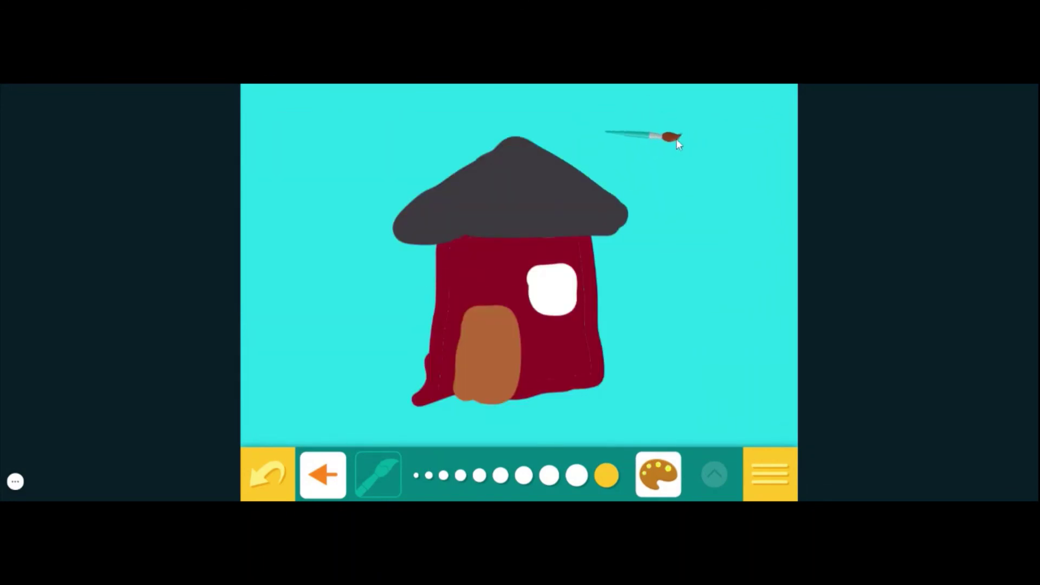
pyautogui.moveTo(676, 139)
pyautogui.mouseDown()
pyautogui.moveTo(722, 139)
pyautogui.moveTo(732, 165)
pyautogui.moveTo(722, 196)
pyautogui.moveTo(690, 205)
pyautogui.moveTo(669, 192)
pyautogui.moveTo(664, 171)
pyautogui.moveTo(680, 148)
pyautogui.moveTo(701, 140)
pyautogui.moveTo(715, 161)
pyautogui.moveTo(706, 190)
pyautogui.moveTo(684, 175)
pyautogui.moveTo(701, 156)
pyautogui.moveTo(710, 170)
pyautogui.moveTo(684, 186)
pyautogui.mouseUp()
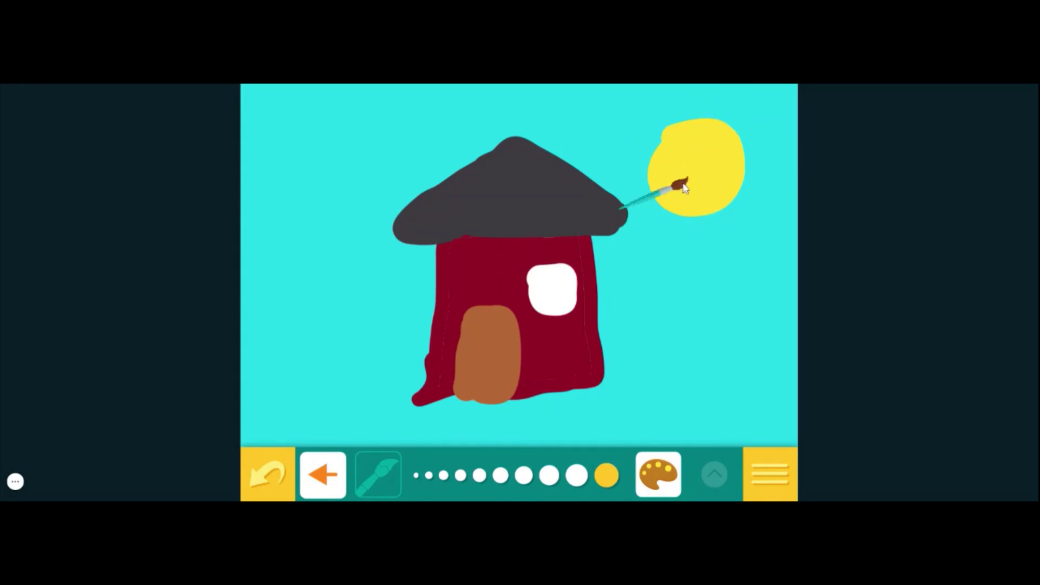
pyautogui.click(365, 295)
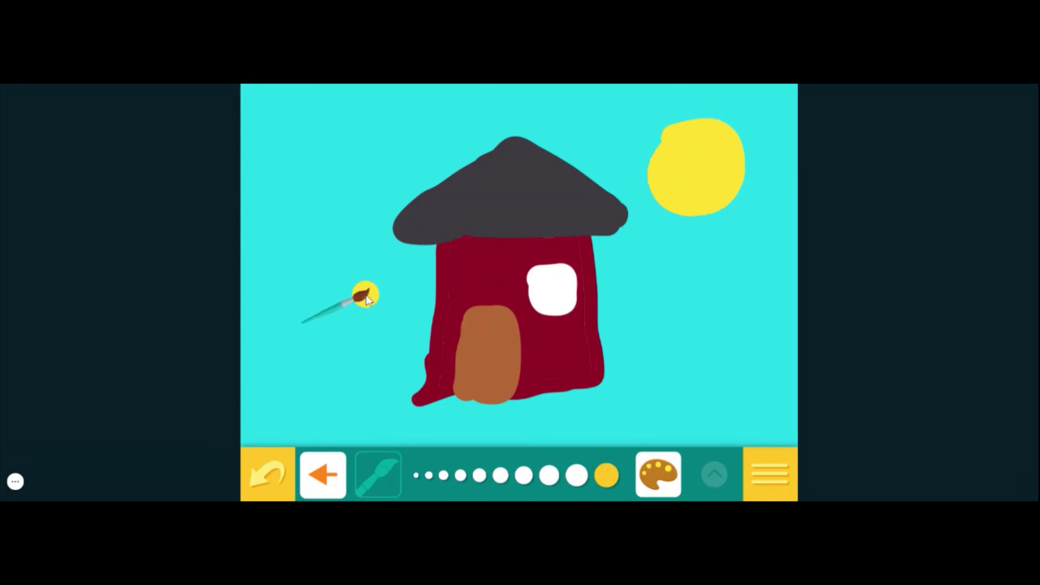
pyautogui.click(270, 480)
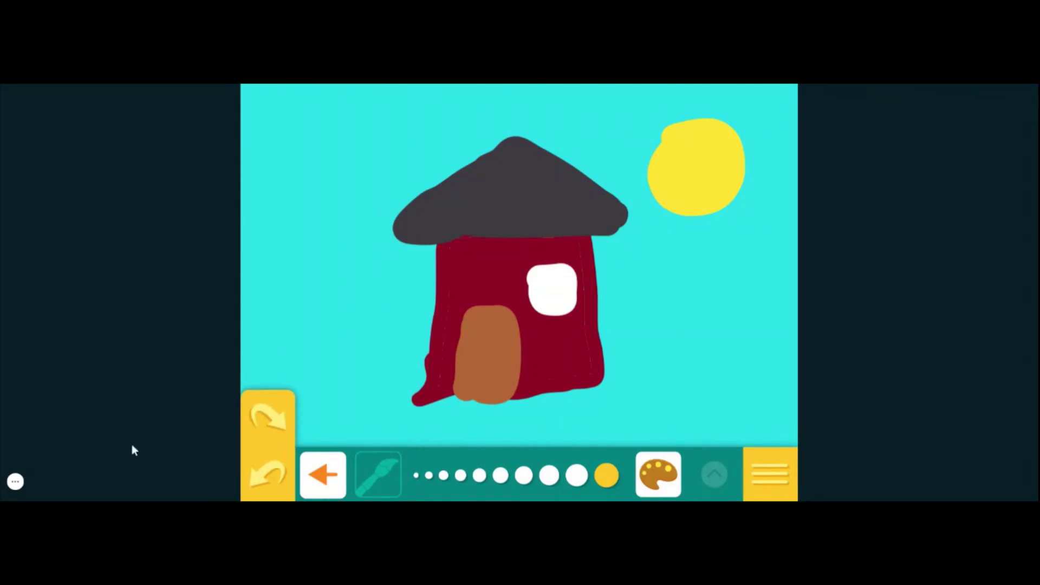